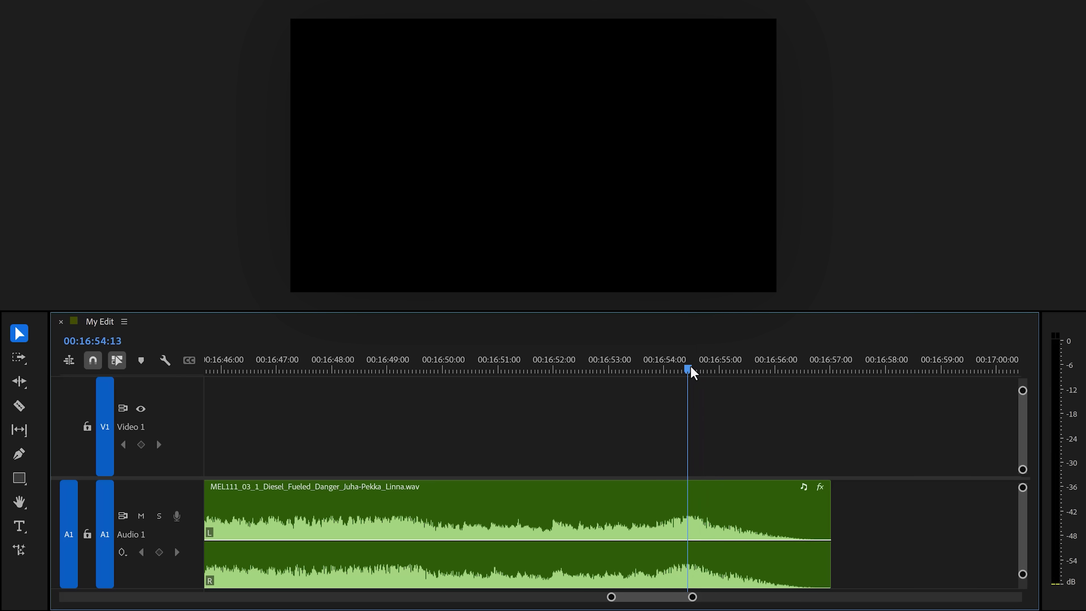
Split the Diesel Fueled Danger music clip at 00:16:54:13 and play back its separated ending.
{"action": "key", "text": "space"}
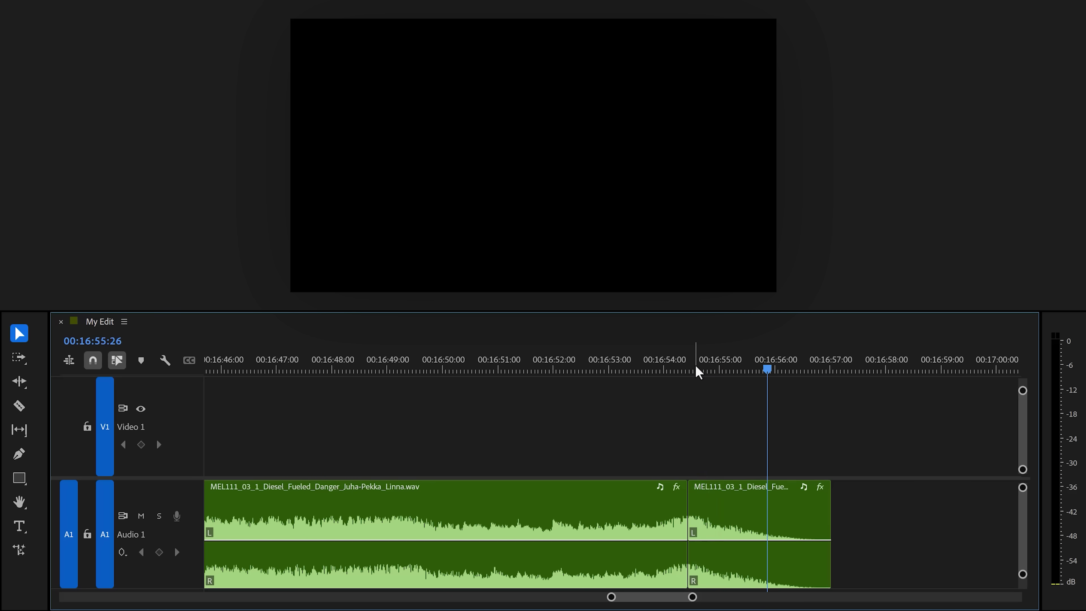
{"action": "mouse_move", "coordinate": [683, 366]}
{"action": "left_mouse_down"}
{"action": "mouse_move", "coordinate": [702, 368]}
{"action": "mouse_move", "coordinate": [693, 366]}
{"action": "left_mouse_up"}
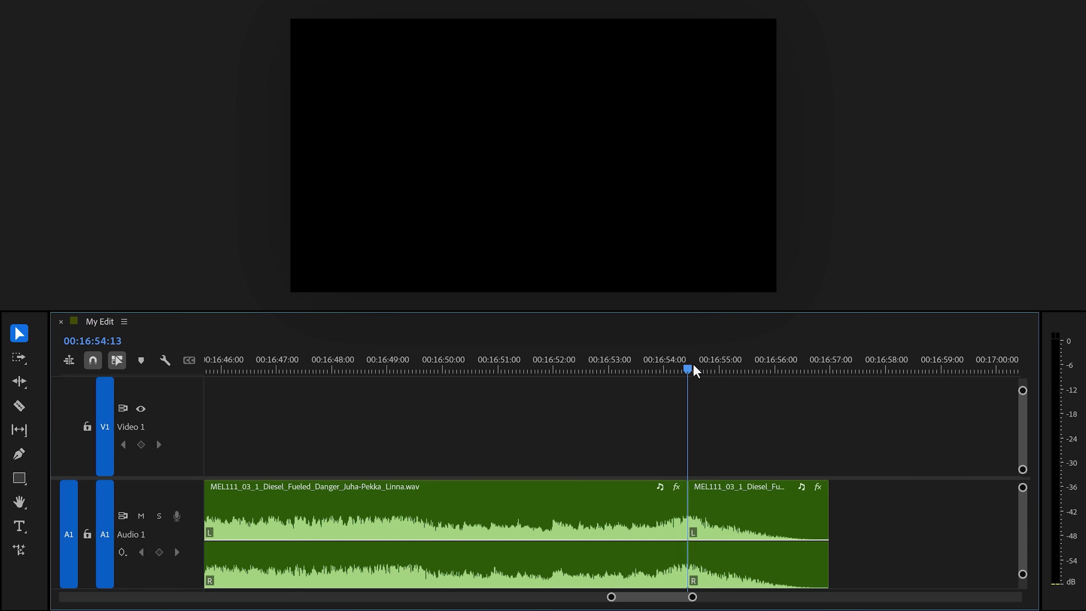
{"action": "key", "text": "space"}
Move the separated music ending back near the end of the video footage, placing it after the main music clip.
{"action": "left_click_drag", "start_coordinate": [692, 597], "coordinate": [771, 599]}
{"action": "left_click_drag", "start_coordinate": [768, 522], "coordinate": [470, 529]}
{"action": "left_click", "coordinate": [446, 369]}
{"action": "left_click_drag", "start_coordinate": [800, 597], "coordinate": [677, 595]}
{"action": "left_click_drag", "start_coordinate": [603, 520], "coordinate": [791, 521]}
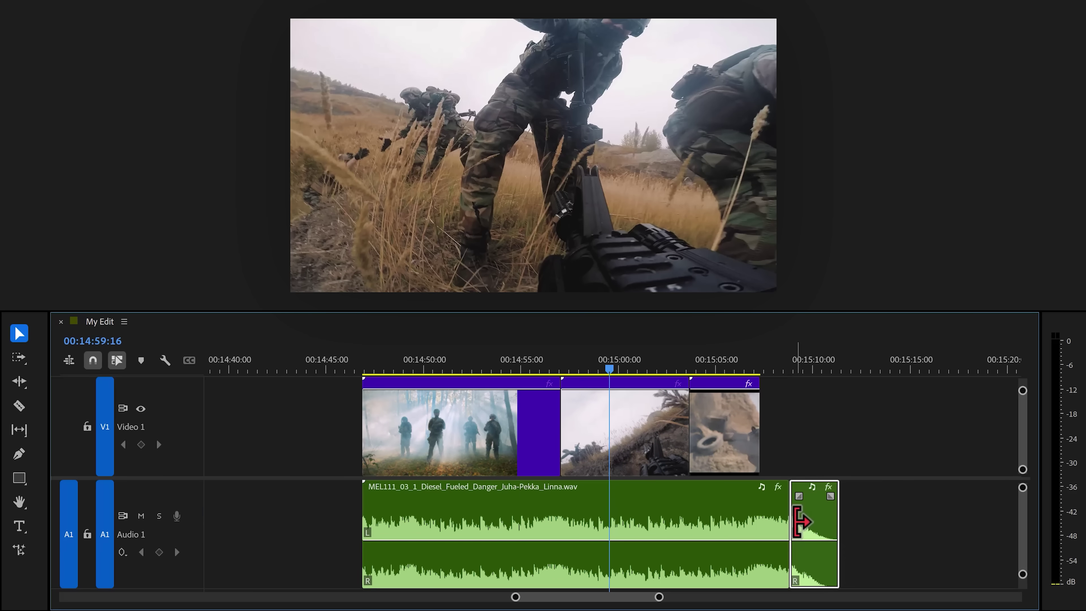
{"action": "key", "text": "ctrl+shift+d"}
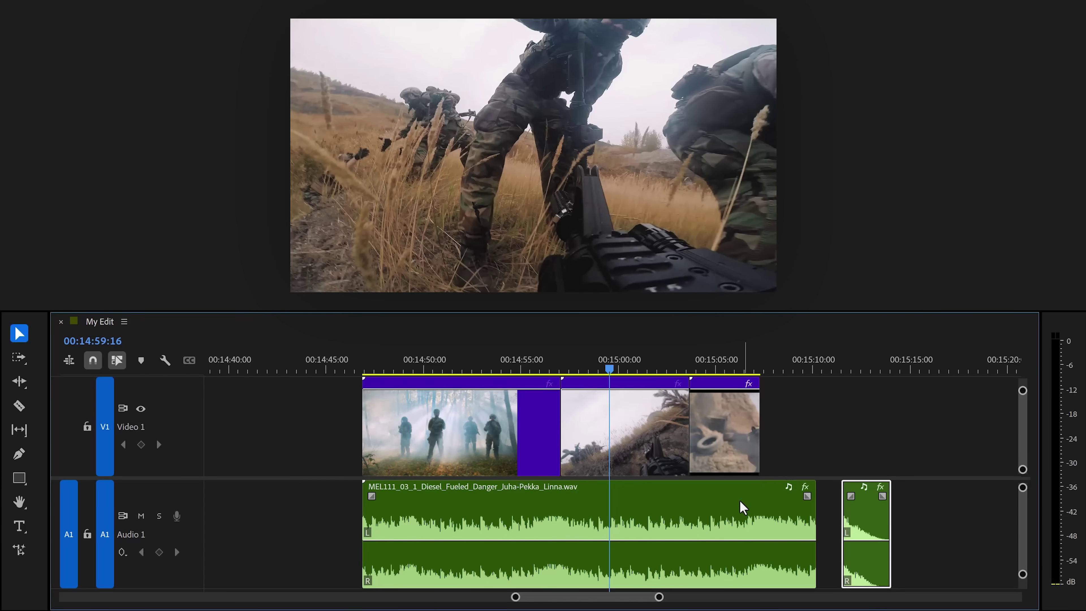
Select the main music clip and play it from 00:14:59:16 while adding clip markers on its beats.
{"action": "left_click", "coordinate": [729, 512]}
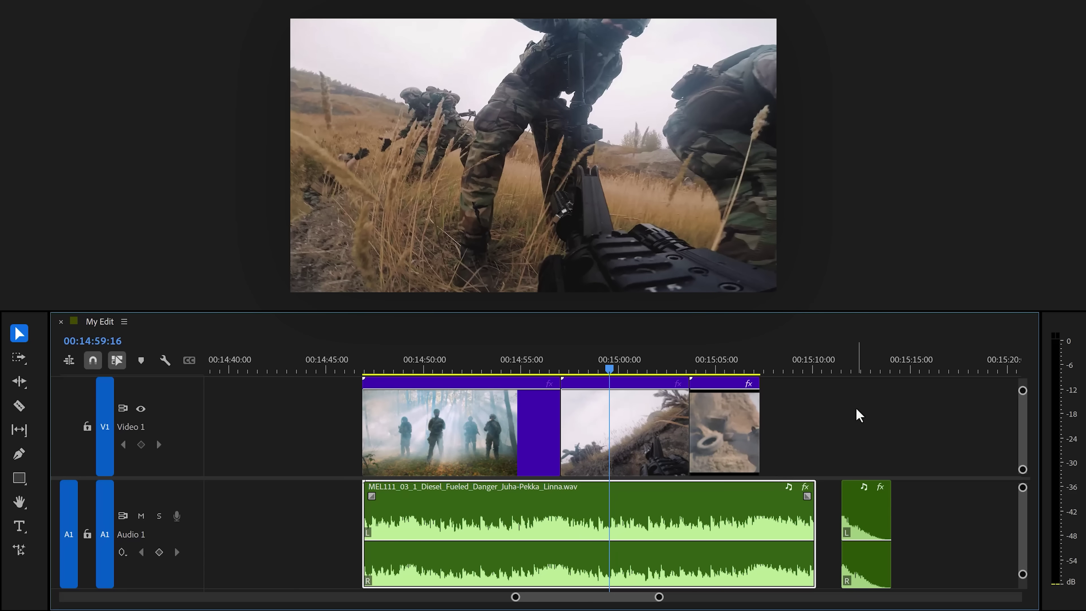
{"action": "key", "text": "space"}
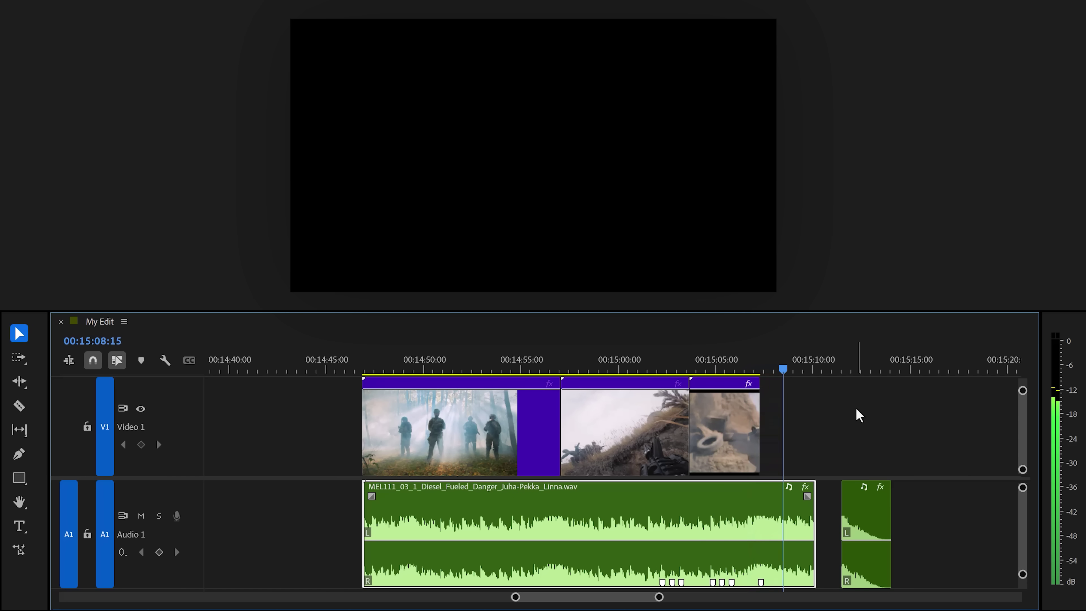
{"action": "key", "text": "space"}
Trim the main music clip to the end of the footage, attach the separated ending to it, and play the transition from 00:15:03:04.
{"action": "scroll", "coordinate": [800, 548], "scroll_direction": "up", "scroll_amount": 4}
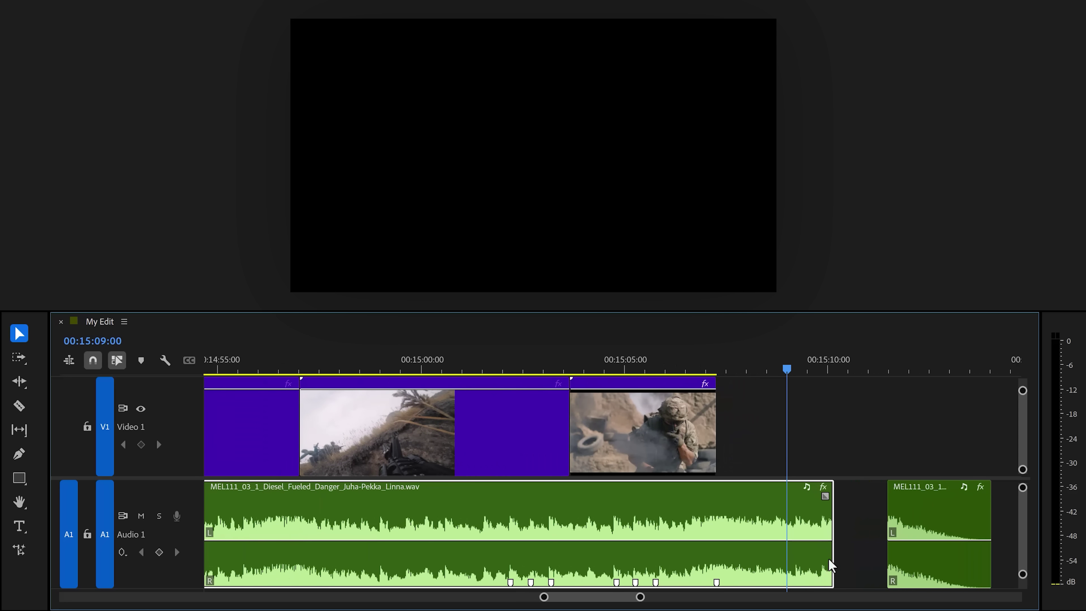
{"action": "left_click_drag", "start_coordinate": [839, 515], "coordinate": [724, 518]}
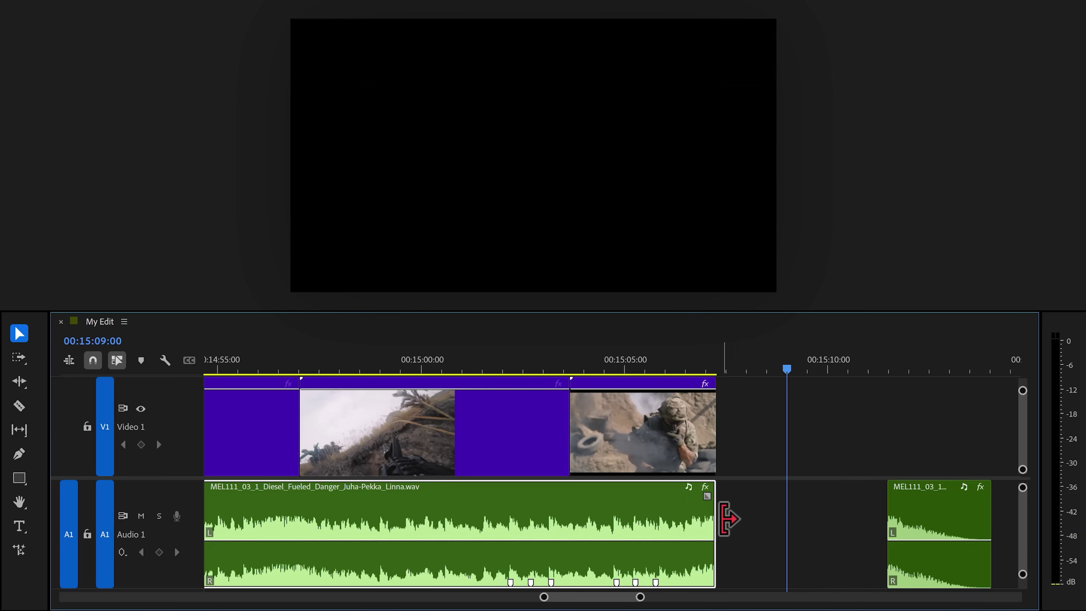
{"action": "left_click_drag", "start_coordinate": [945, 525], "coordinate": [773, 513]}
{"action": "left_click_drag", "start_coordinate": [788, 364], "coordinate": [548, 364]}
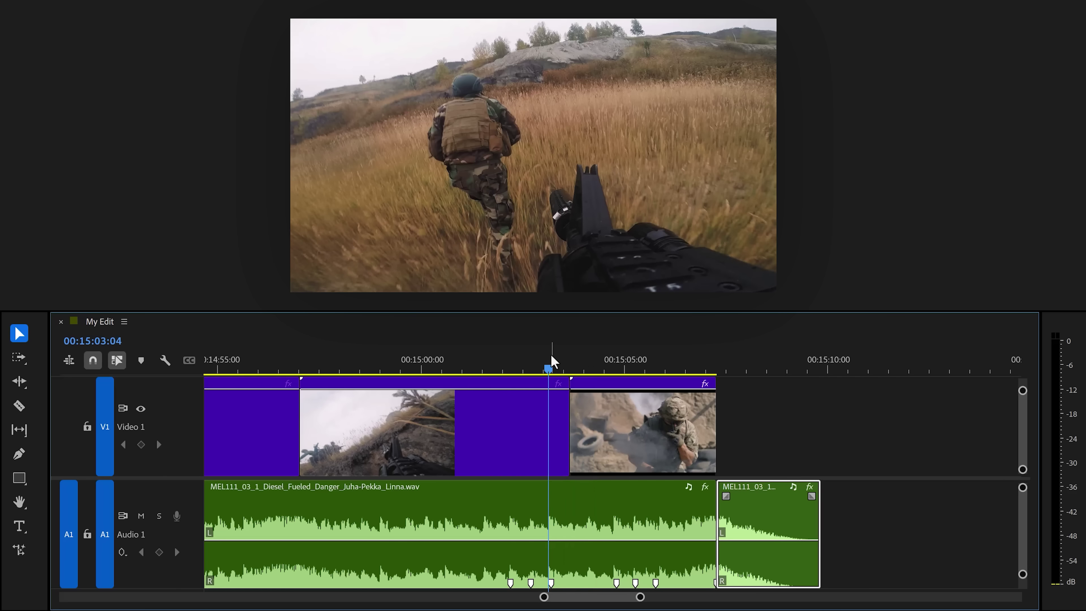
{"action": "key", "text": "space"}
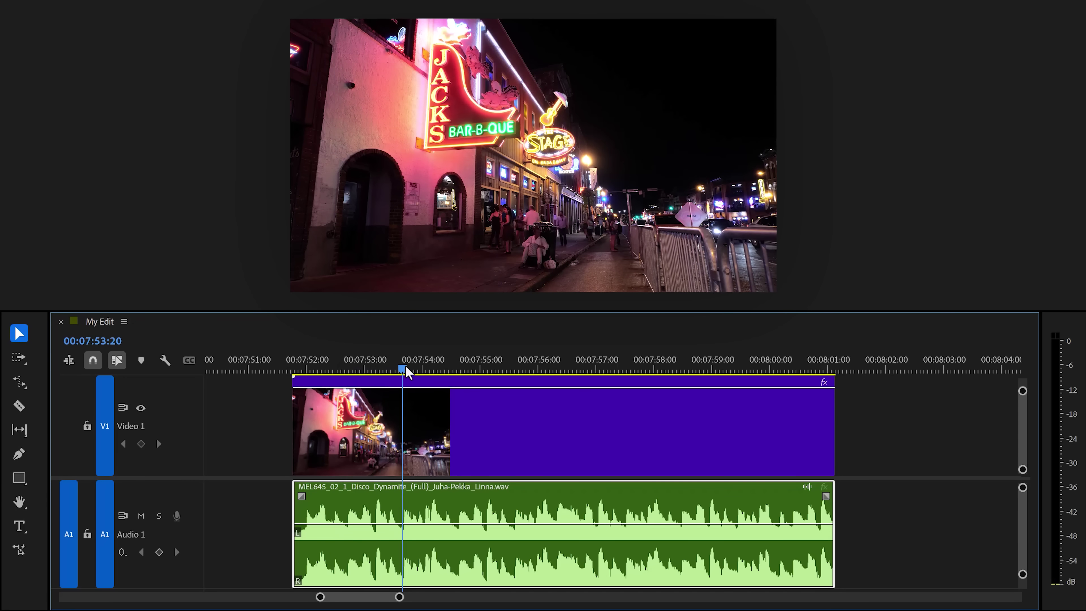
Scrub through the neon street footage and play the Disco Dynamite music clip from 00:07:52:25.
{"action": "left_click_drag", "start_coordinate": [406, 365], "coordinate": [518, 375]}
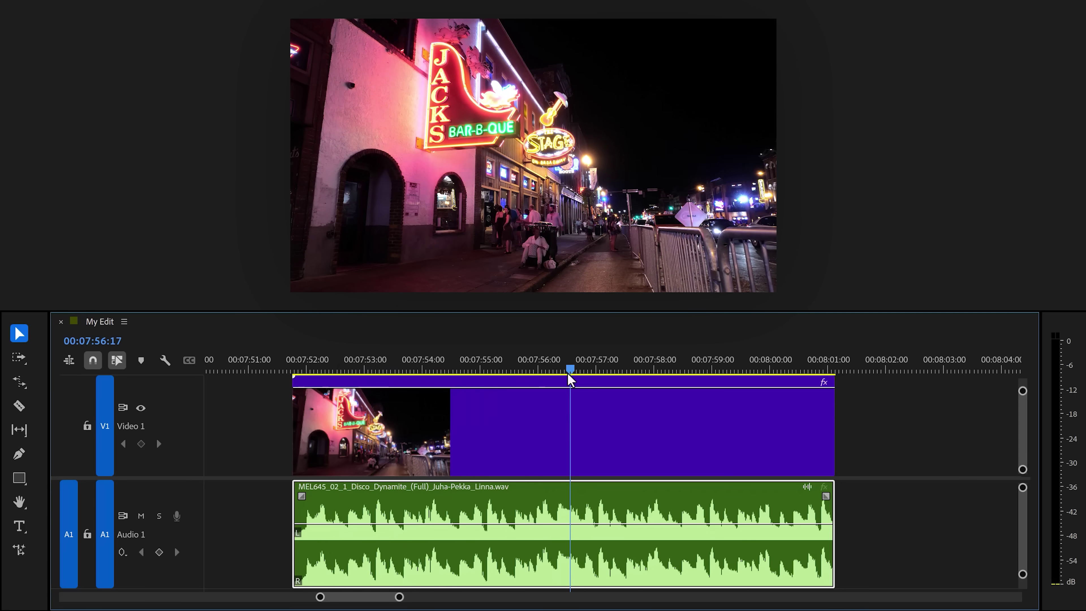
{"action": "left_click_drag", "start_coordinate": [391, 371], "coordinate": [356, 370]}
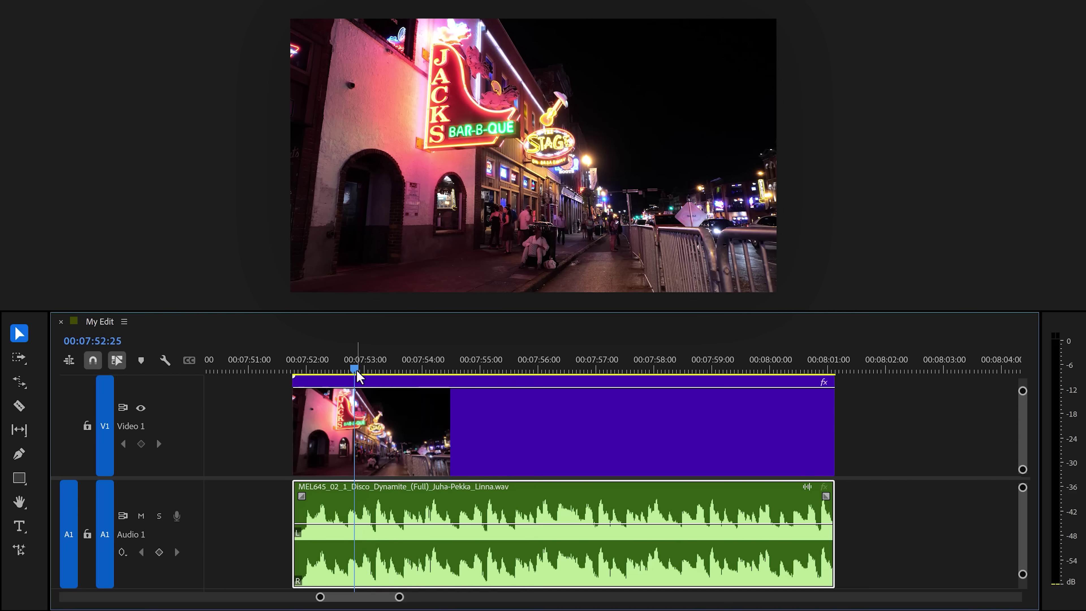
{"action": "key", "text": "space"}
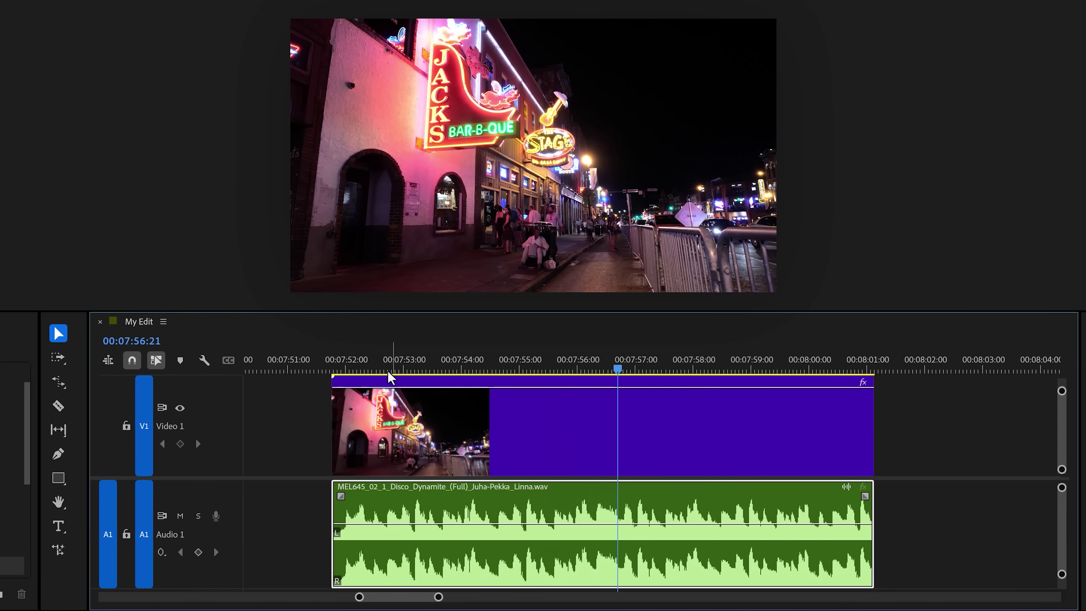
Apply a Parametric Equalizer to the Disco Dynamite clip and enable its low-pass band with the frequency lowered to about 1077 Hz.
{"action": "left_click_drag", "start_coordinate": [142, 565], "coordinate": [691, 546]}
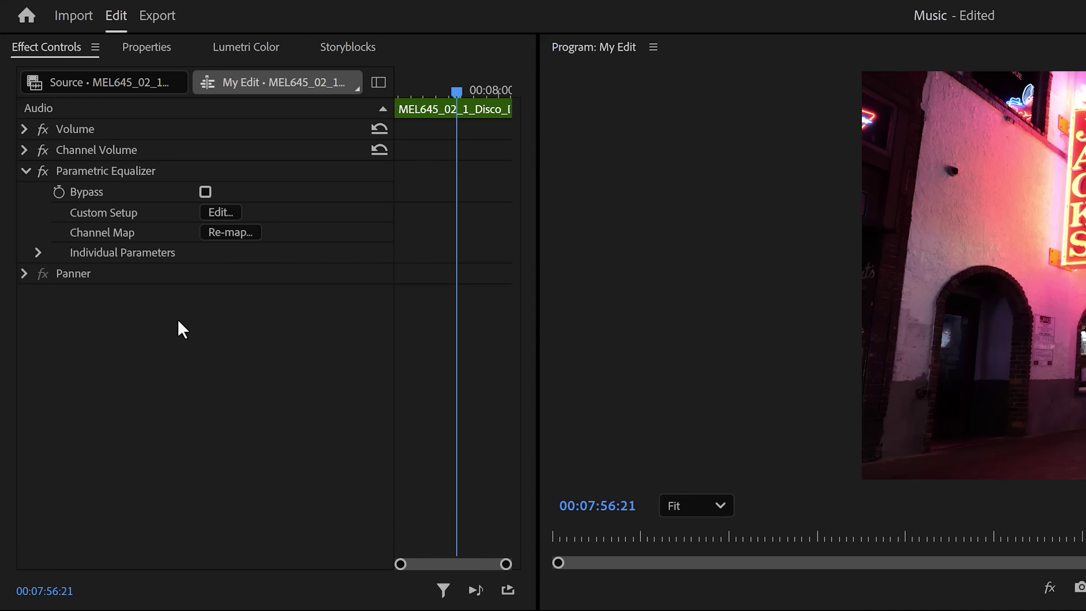
{"action": "left_click", "coordinate": [221, 212]}
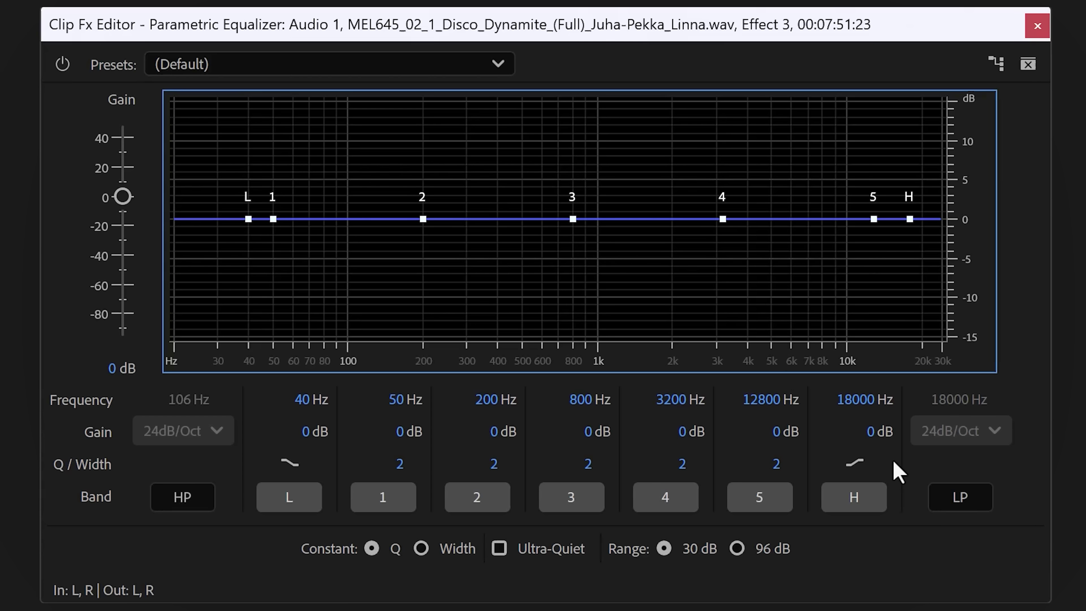
{"action": "left_click", "coordinate": [957, 500]}
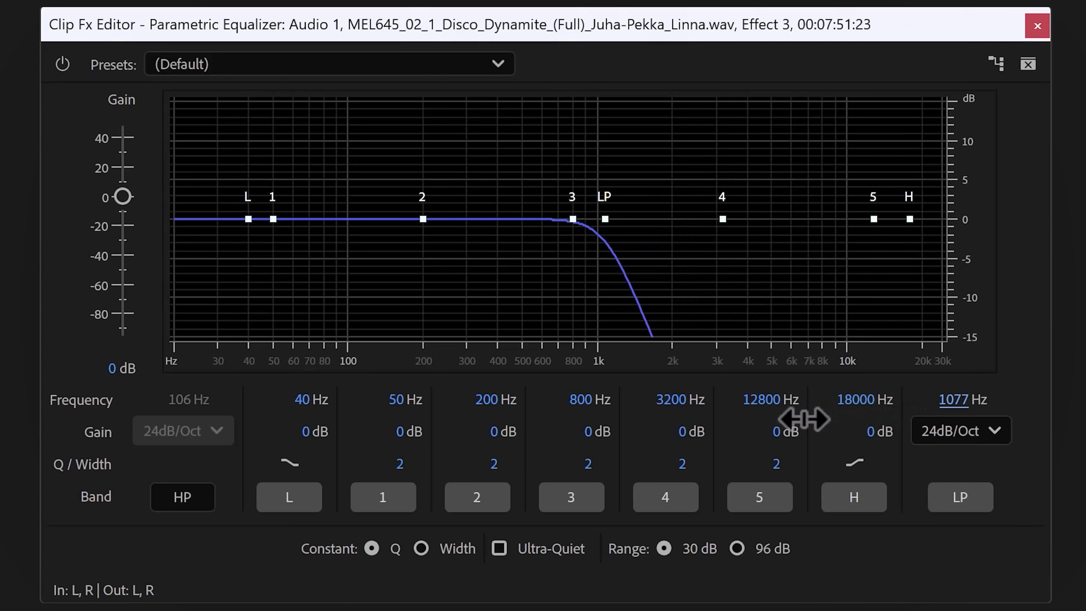
{"action": "key", "text": "space"}
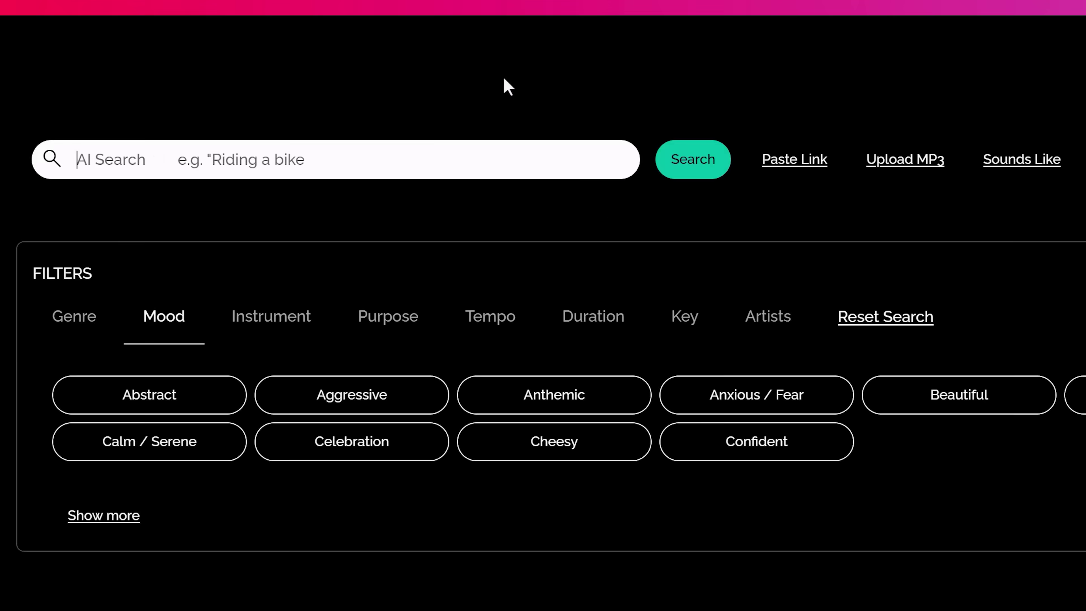
Run a natural language search for "walking through a rainy forest" in Melodie's music library.
{"action": "type", "text": "walking through a rainy fo"}
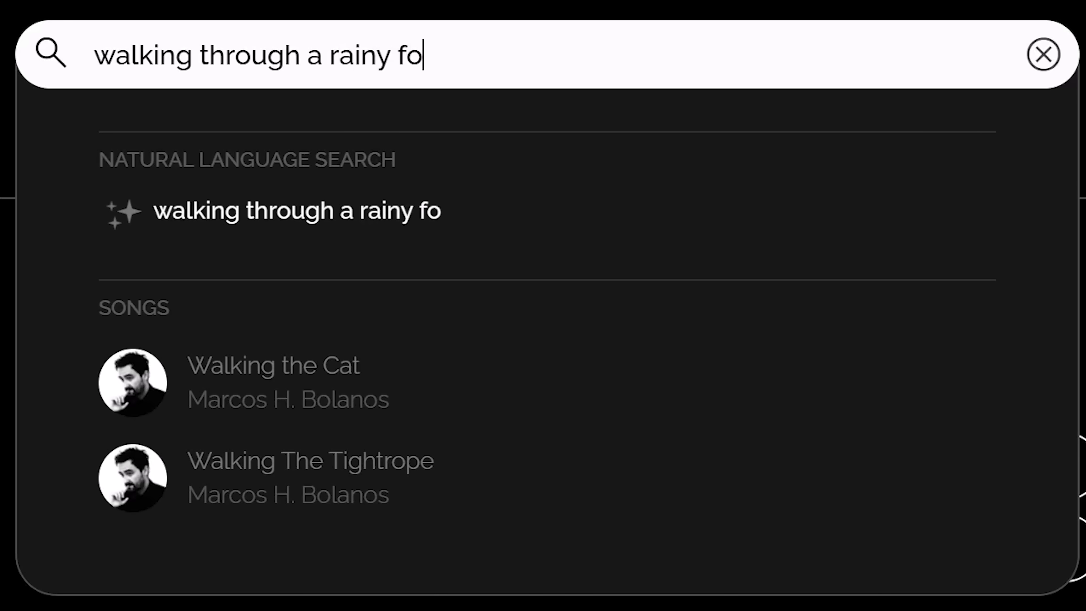
{"action": "type", "text": "rest"}
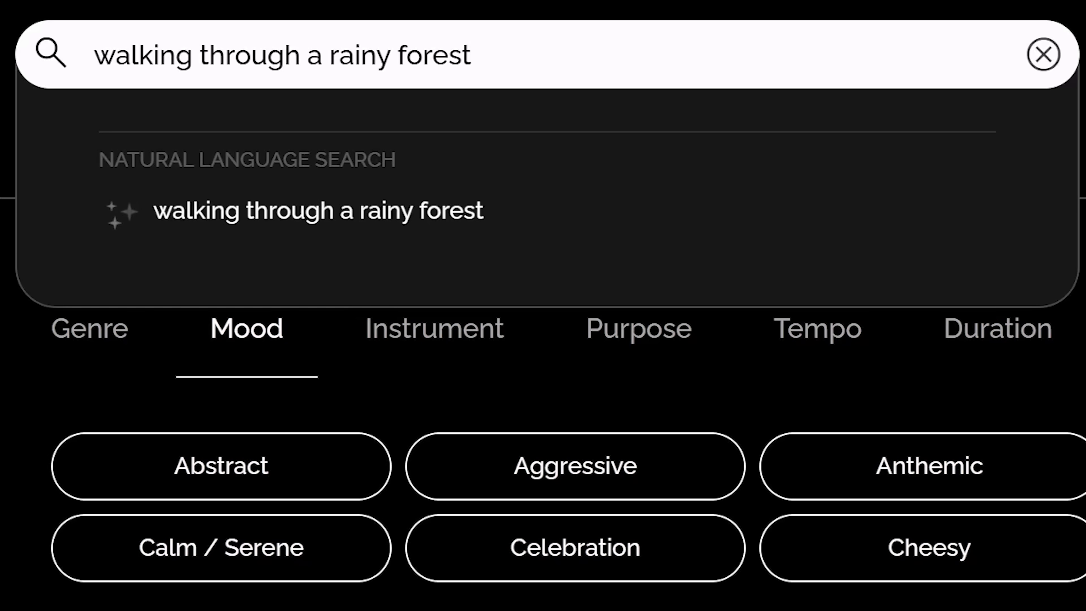
{"action": "key", "text": "Return"}
{"action": "left_click", "coordinate": [265, 183]}
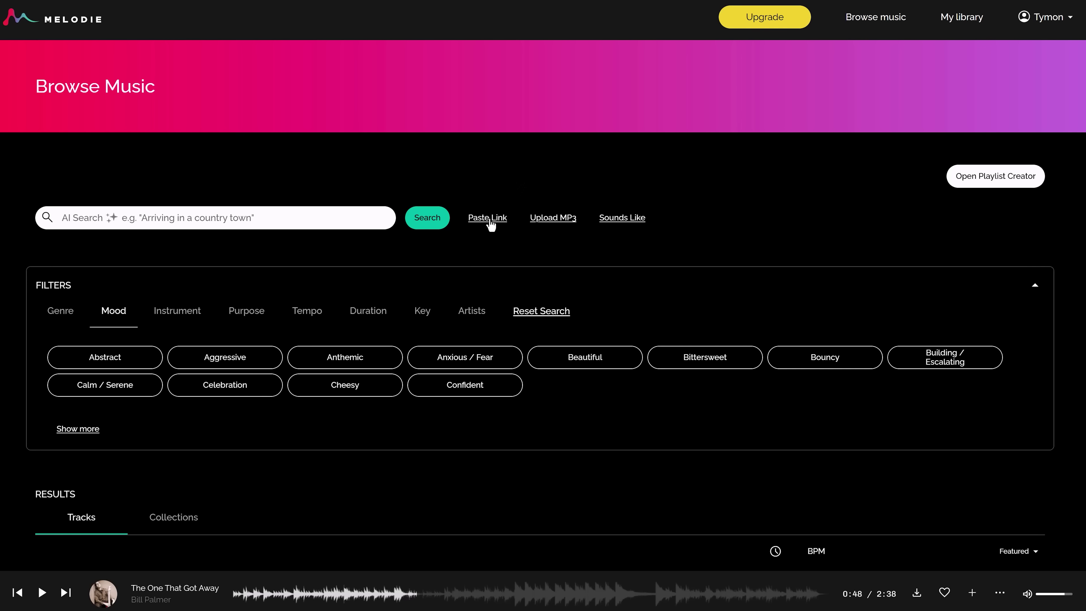
{"action": "left_click", "coordinate": [487, 219]}
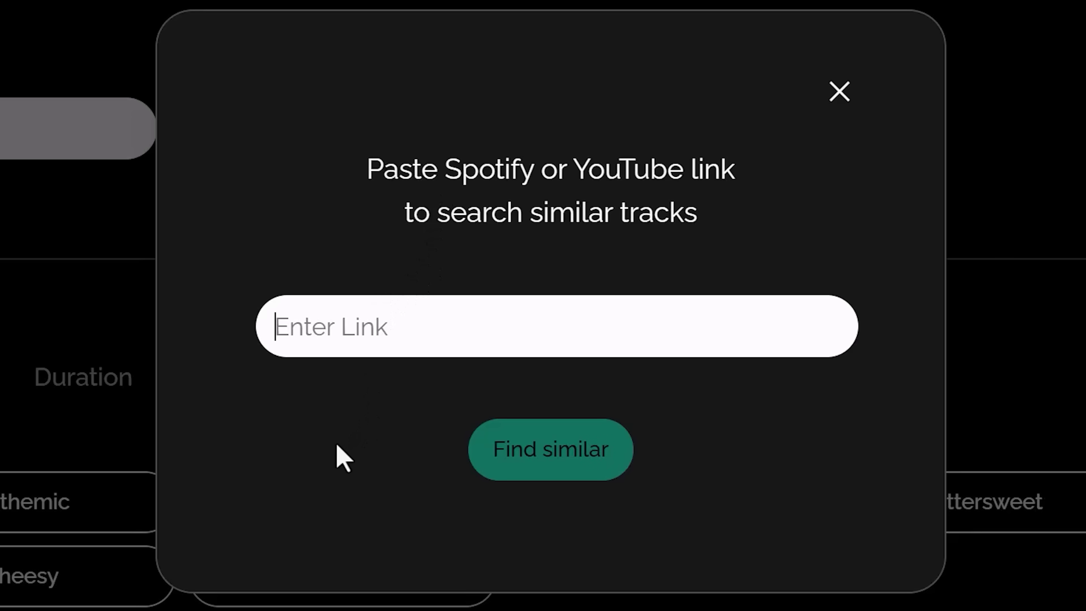
{"action": "type", "text": "https://www.youtube.com/watch?v=7hx4gdlfamo&list=RD7hx4gdlfamo&start_radio=1"}
{"action": "left_click", "coordinate": [492, 464]}
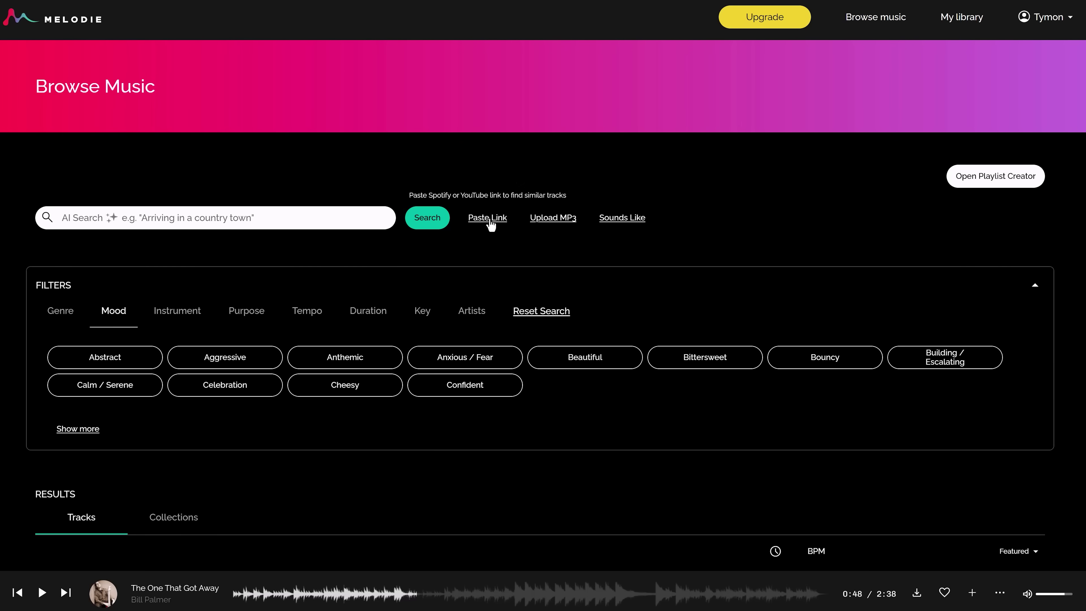
{"action": "left_click", "coordinate": [490, 222]}
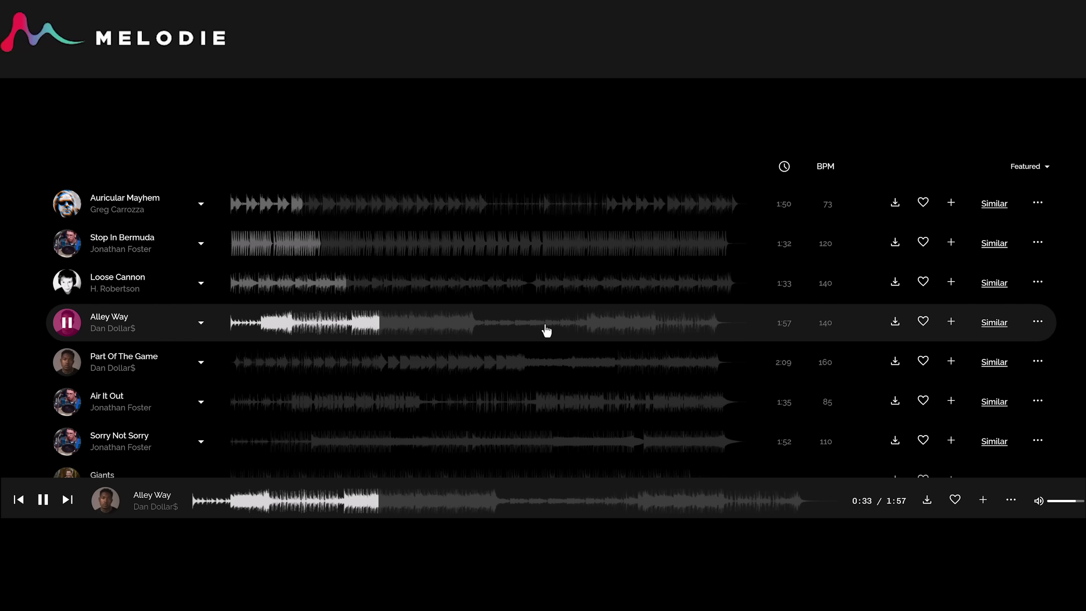
Find tracks similar to Alley Way and preview one of them.
{"action": "left_click", "coordinate": [994, 332]}
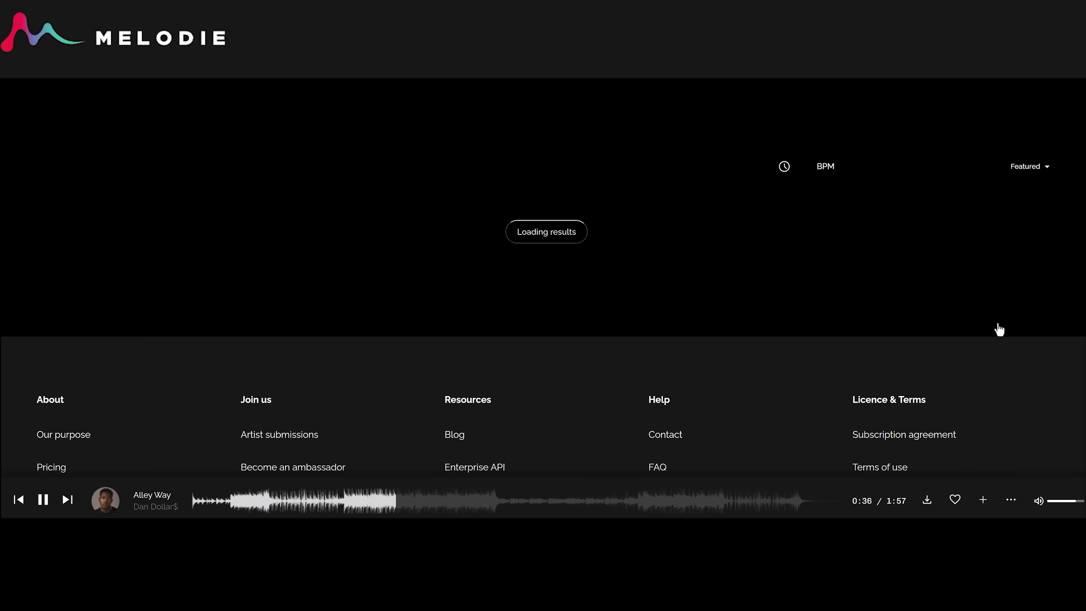
{"action": "left_click", "coordinate": [311, 443]}
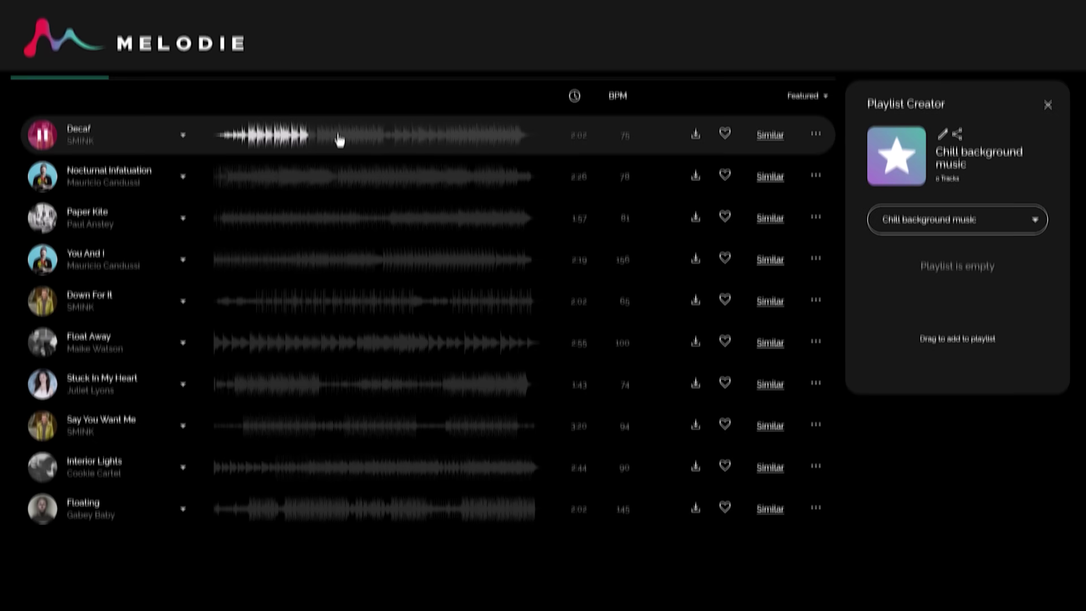
Add the tracks Decaf, Nocturnal Infatuation and Paper Kite to the Chill background music playlist.
{"action": "left_click_drag", "start_coordinate": [337, 138], "coordinate": [583, 203]}
{"action": "left_click_drag", "start_coordinate": [909, 338], "coordinate": [910, 338]}
{"action": "left_click_drag", "start_coordinate": [356, 193], "coordinate": [884, 370]}
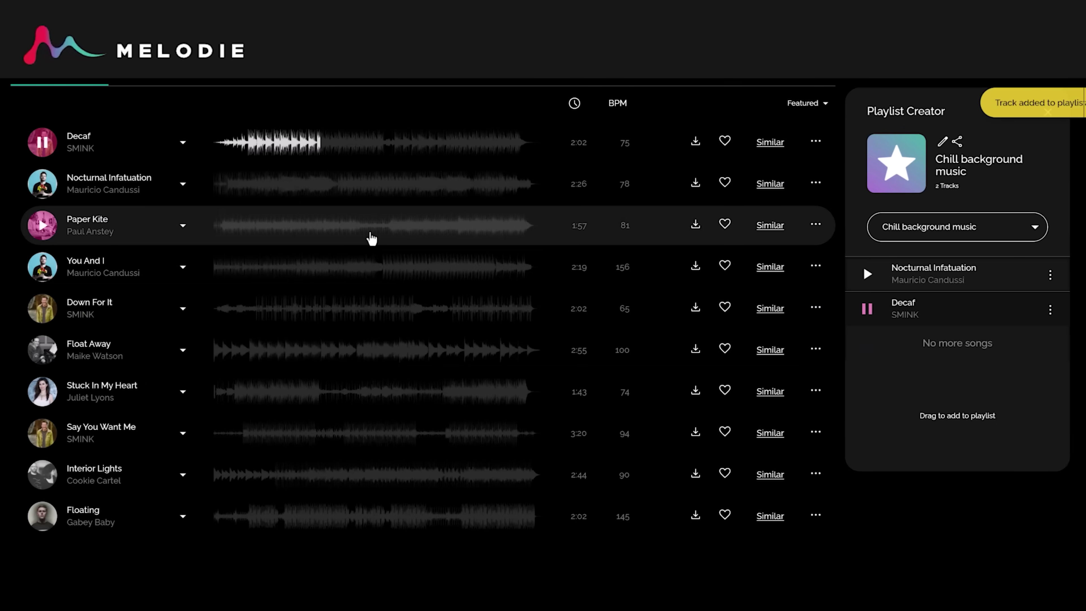
{"action": "left_click_drag", "start_coordinate": [371, 236], "coordinate": [817, 391]}
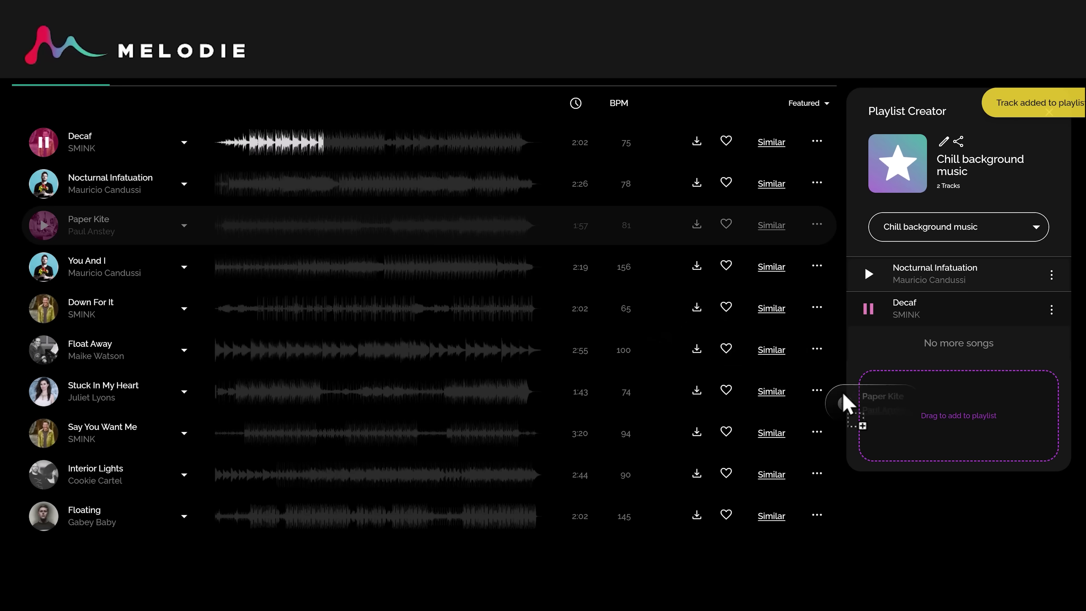
{"action": "left_click_drag", "start_coordinate": [908, 411], "coordinate": [914, 495]}
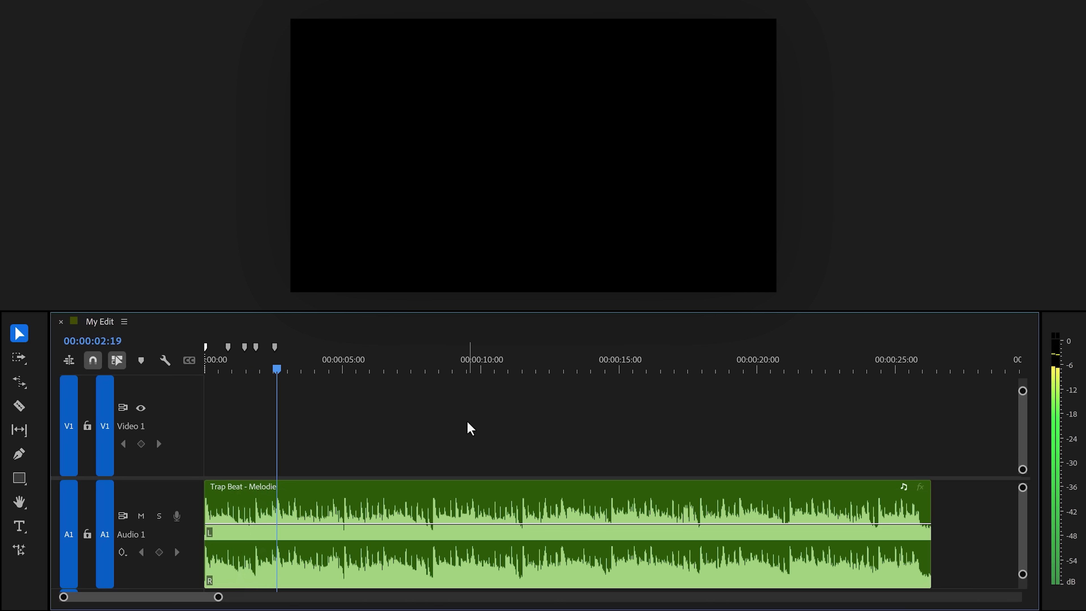
In Premiere Pro, add sequence markers on the beats of the Trap Beat - Melodie clip while it plays.
{"action": "key", "text": "m"}
{"action": "key", "text": "m"}
{"action": "key", "text": "m"}
{"action": "key", "text": "m"}
{"action": "key", "text": "m"}
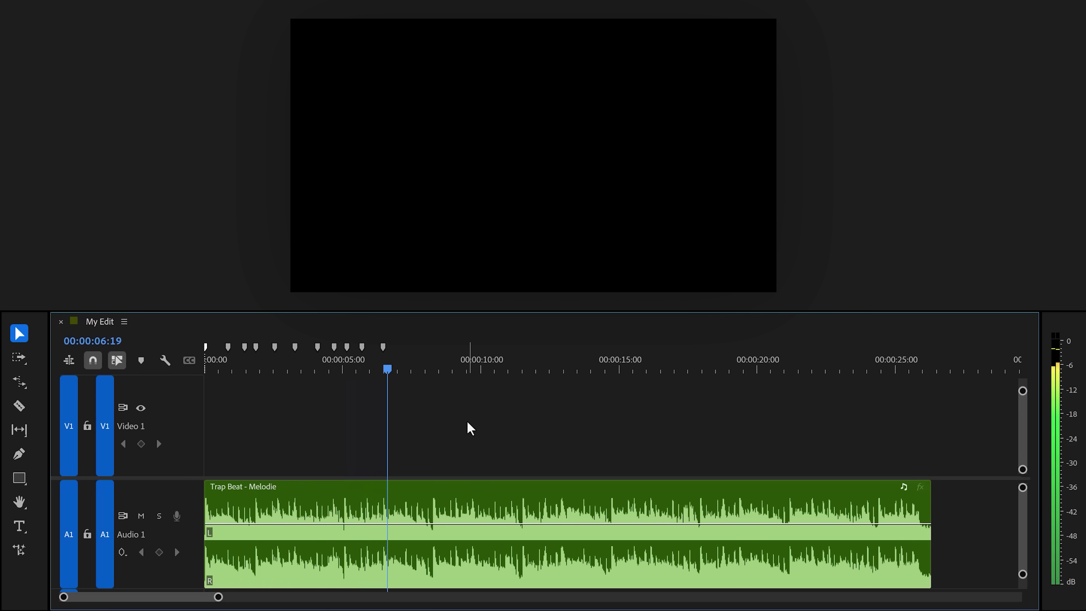
{"action": "key", "text": "m"}
{"action": "key", "text": "m"}
{"action": "key", "text": "m"}
{"action": "key", "text": "m"}
{"action": "key", "text": "m"}
{"action": "key", "text": "m"}
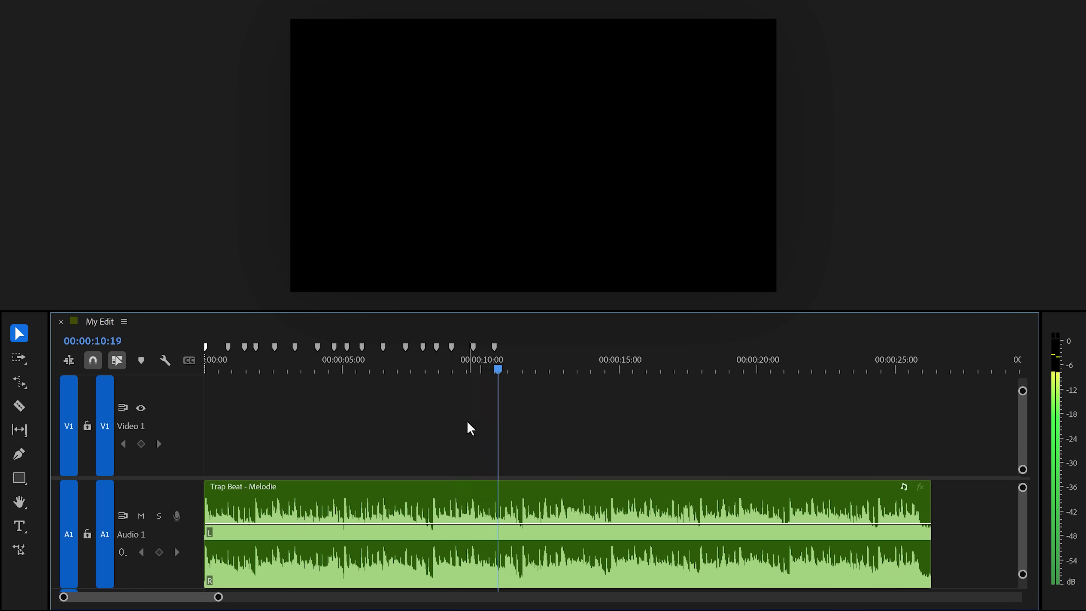
{"action": "key", "text": "m"}
{"action": "key", "text": "m"}
{"action": "key", "text": "m"}
{"action": "key", "text": "m"}
{"action": "key", "text": "m"}
{"action": "key", "text": "m"}
{"action": "key", "text": "m"}
{"action": "key", "text": "m"}
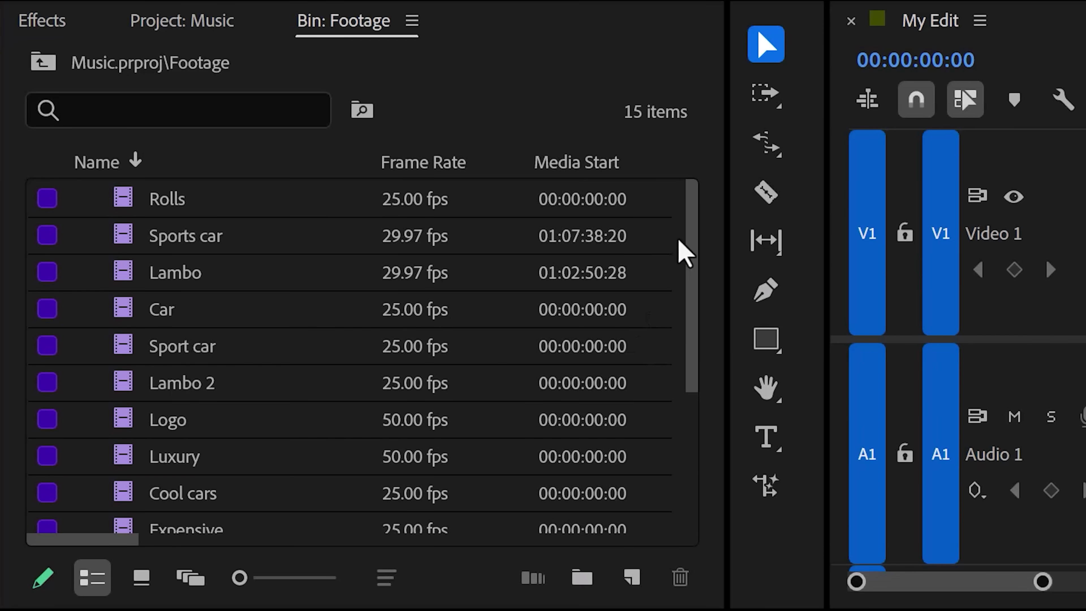
Switch the Footage bin from the list to thumbnail view and look through its clips.
{"action": "left_click_drag", "start_coordinate": [689, 233], "coordinate": [680, 189]}
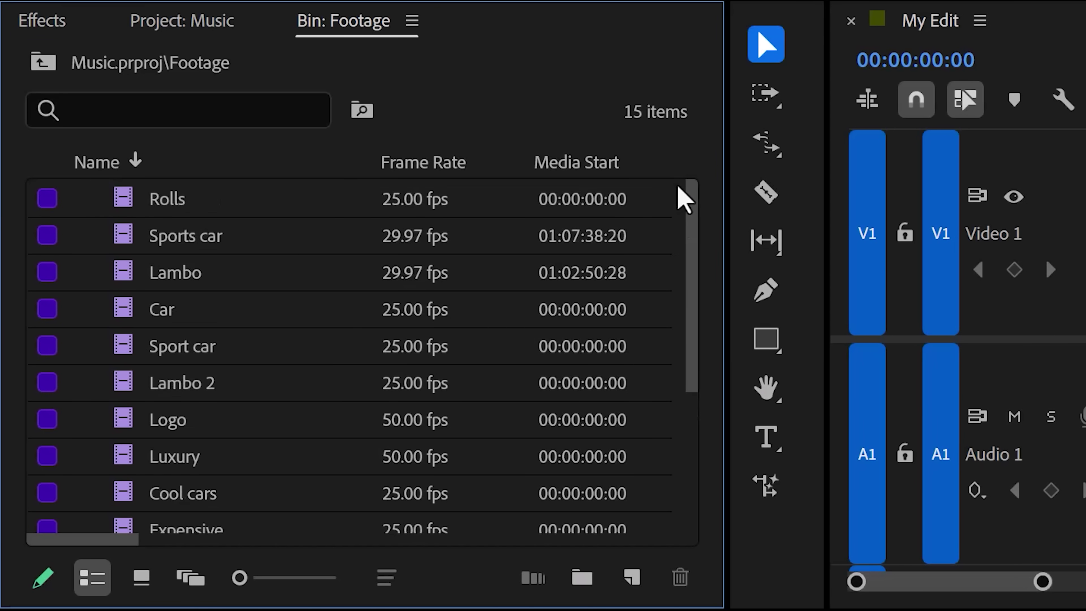
{"action": "left_click", "coordinate": [142, 578]}
{"action": "mouse_move", "coordinate": [681, 279]}
{"action": "left_mouse_down"}
{"action": "mouse_move", "coordinate": [669, 429]}
{"action": "mouse_move", "coordinate": [680, 278]}
{"action": "left_mouse_up"}
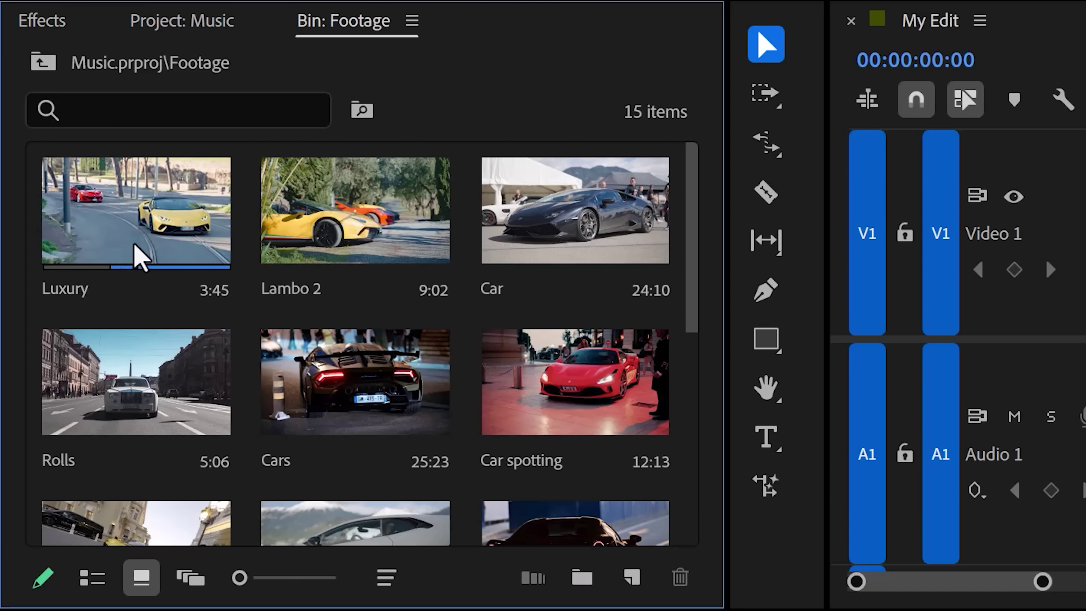
Mark in and out points on the Luxury, Lambo 2 and following clips in the Footage bin.
{"action": "left_click", "coordinate": [163, 252]}
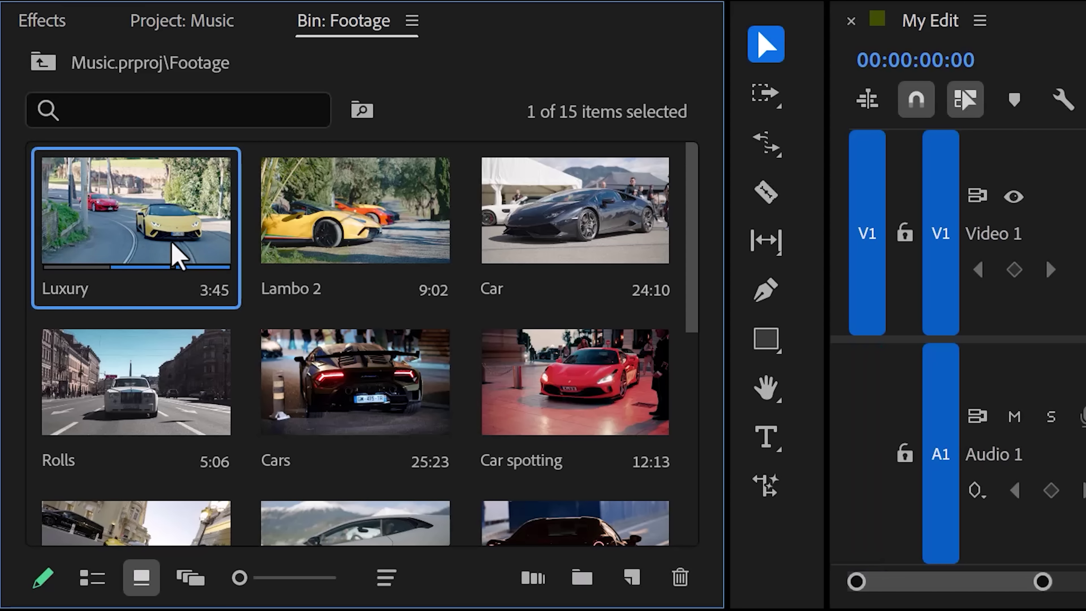
{"action": "key", "text": "o"}
{"action": "left_click", "coordinate": [274, 250]}
{"action": "key", "text": "i"}
{"action": "key", "text": "o"}
{"action": "key", "text": "i"}
{"action": "key", "text": "i"}
{"action": "key", "text": "o"}
{"action": "key", "text": "i"}
{"action": "key", "text": "o"}
{"action": "key", "text": "i"}
{"action": "key", "text": "o"}
Rearrange the thumbnails in the Footage bin, moving Cars, Expensive and other clips into the desired cutting order.
{"action": "left_click", "coordinate": [417, 410]}
{"action": "left_click_drag", "start_coordinate": [417, 410], "coordinate": [250, 236]}
{"action": "left_click_drag", "start_coordinate": [384, 530], "coordinate": [47, 385]}
{"action": "left_click_drag", "start_coordinate": [529, 518], "coordinate": [284, 400]}
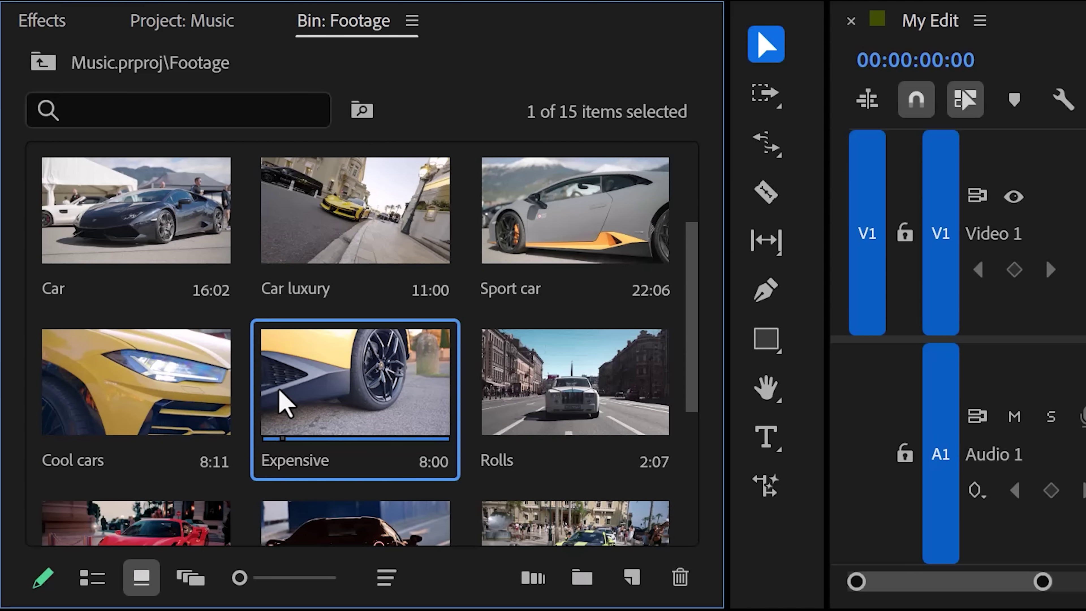
Automate all clips in the Footage bin to the My Edit sequence in Sort Order, placed At Unnumbered Markers with Overwrite Edit.
{"action": "key", "text": "ctrl+a"}
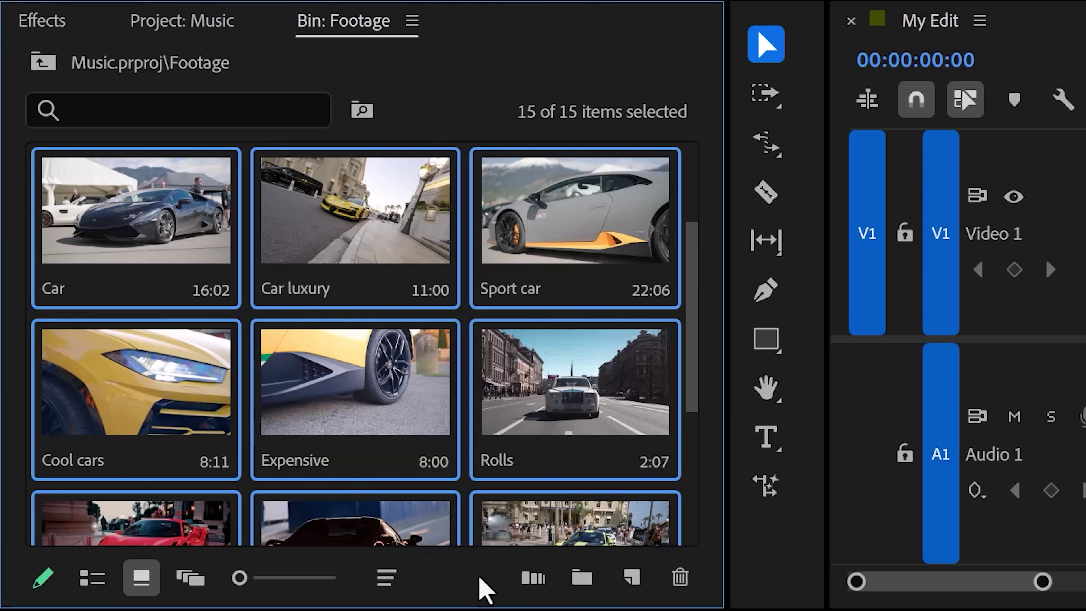
{"action": "left_click", "coordinate": [530, 582]}
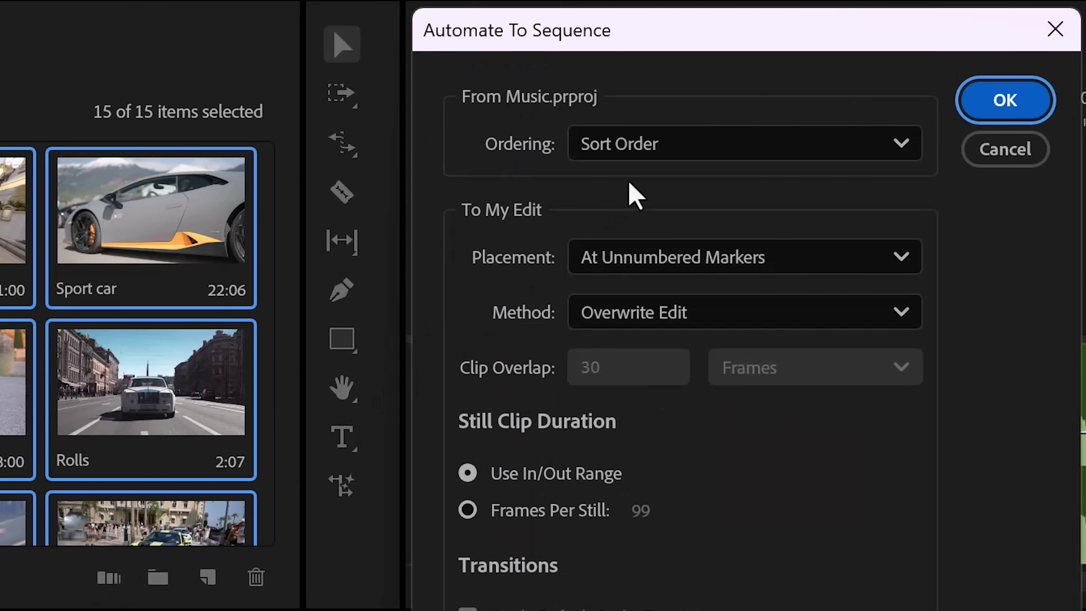
{"action": "left_click", "coordinate": [690, 151]}
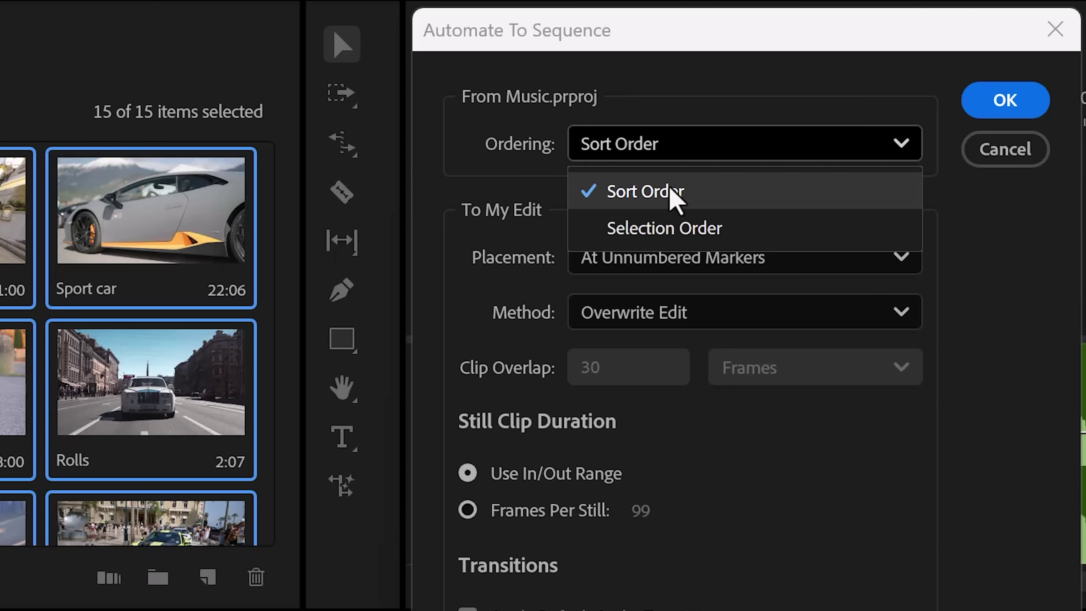
{"action": "left_click", "coordinate": [675, 200]}
{"action": "left_click", "coordinate": [786, 266]}
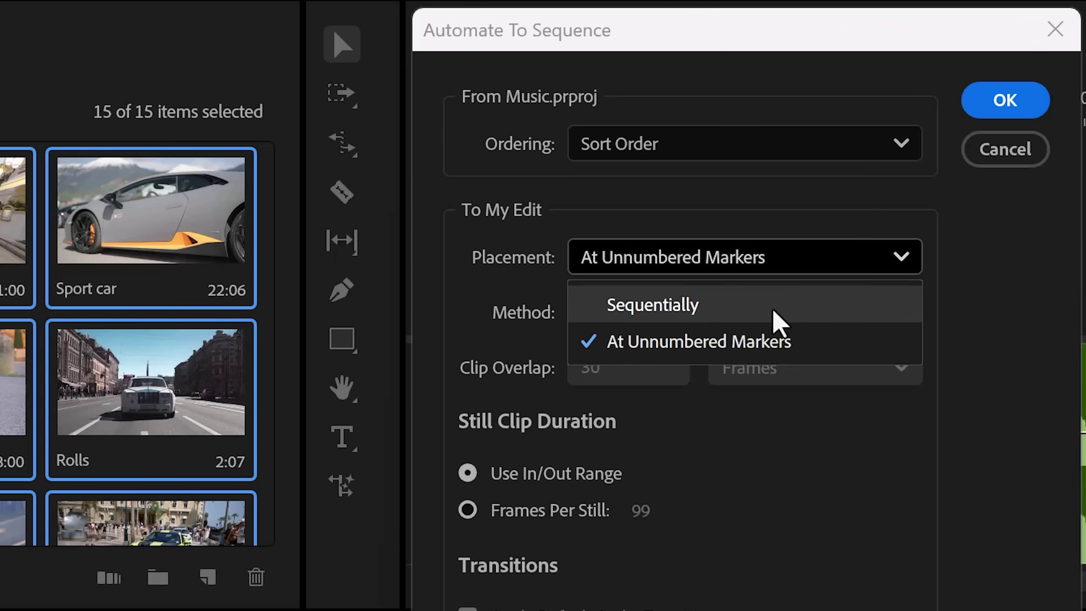
{"action": "left_click", "coordinate": [759, 342]}
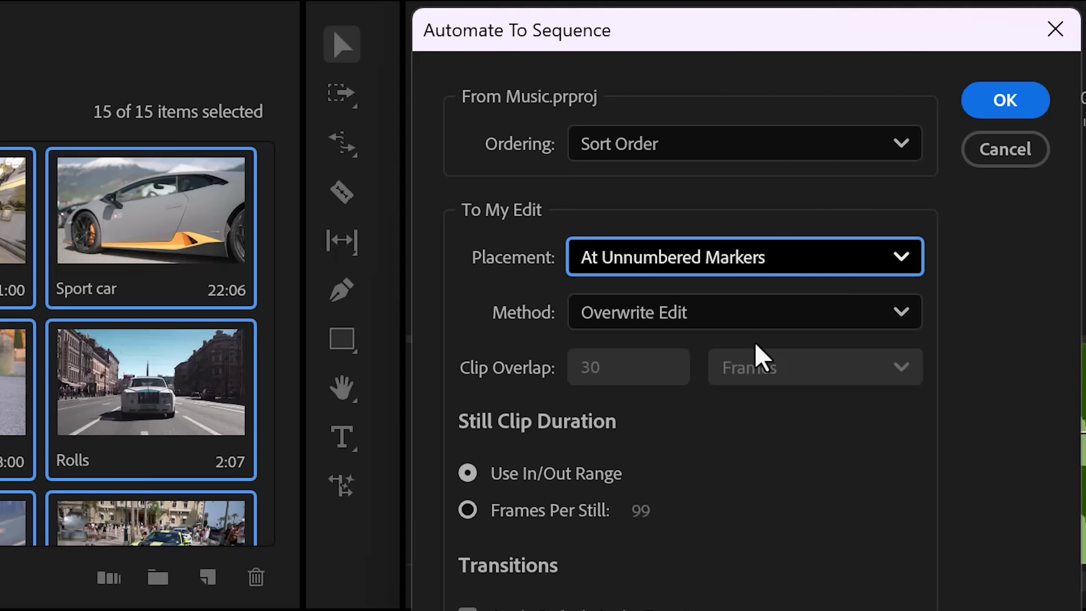
{"action": "left_click", "coordinate": [1034, 116]}
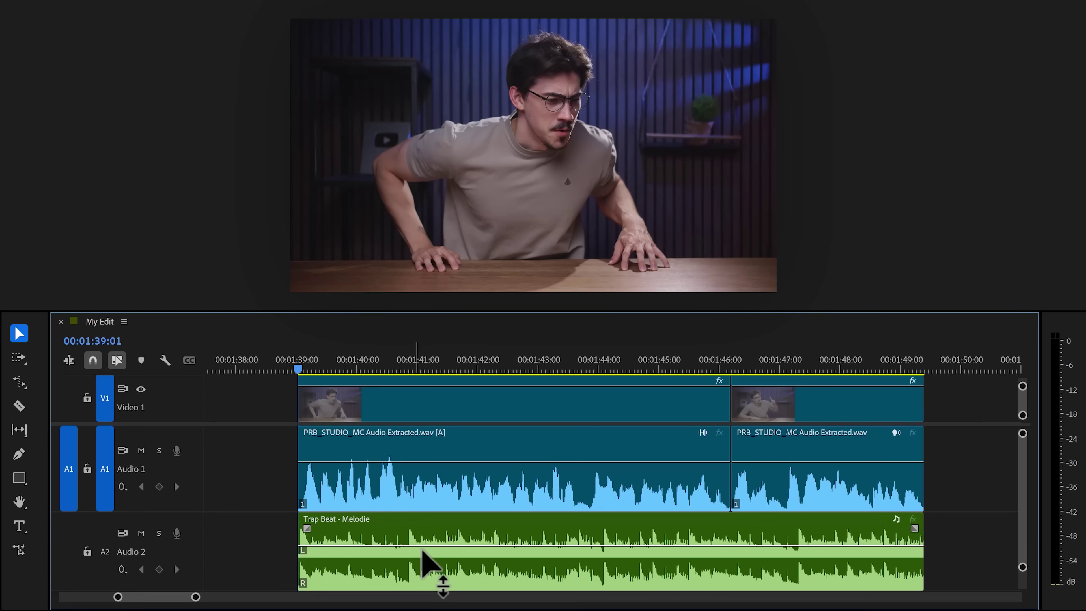
Lower the volume of the Trap Beat - Melodie clip under the voice recording and apply the Parametric Equalizer effect to it.
{"action": "left_click", "coordinate": [694, 546]}
{"action": "left_click_drag", "start_coordinate": [694, 546], "coordinate": [696, 573]}
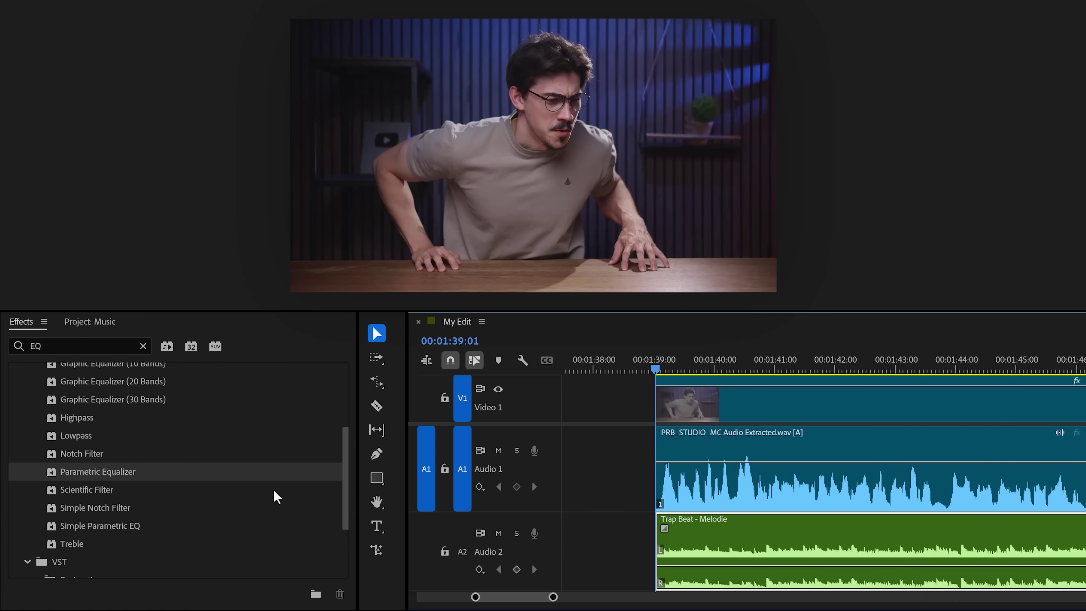
{"action": "left_click_drag", "start_coordinate": [138, 472], "coordinate": [764, 549]}
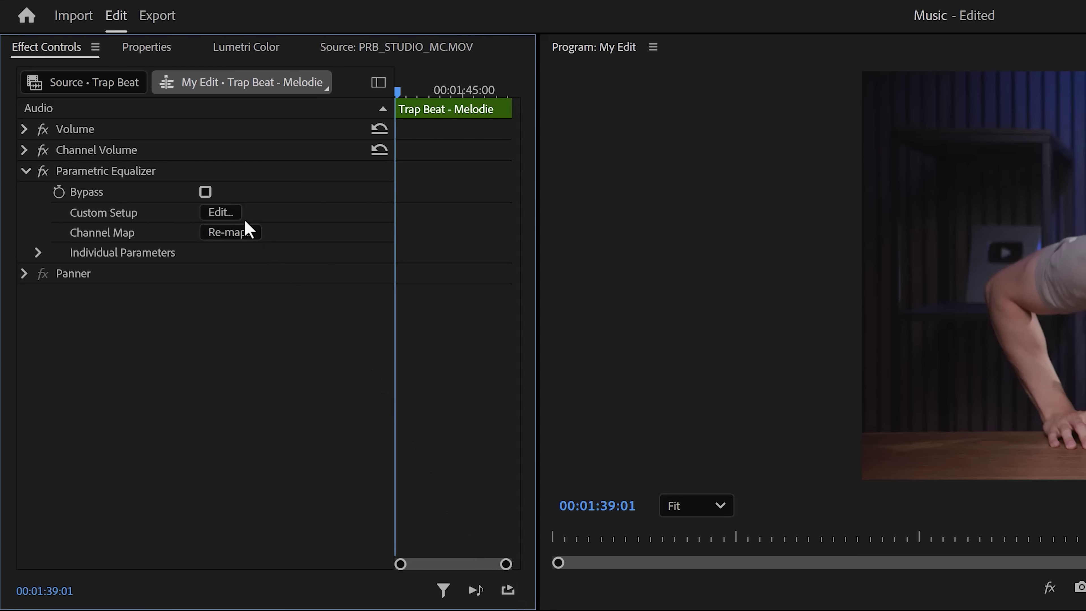
In the clip's Parametric Equalizer setup, enable the high-pass band at about 142 Hz and the low-pass band at about 6668 Hz.
{"action": "left_click", "coordinate": [220, 213]}
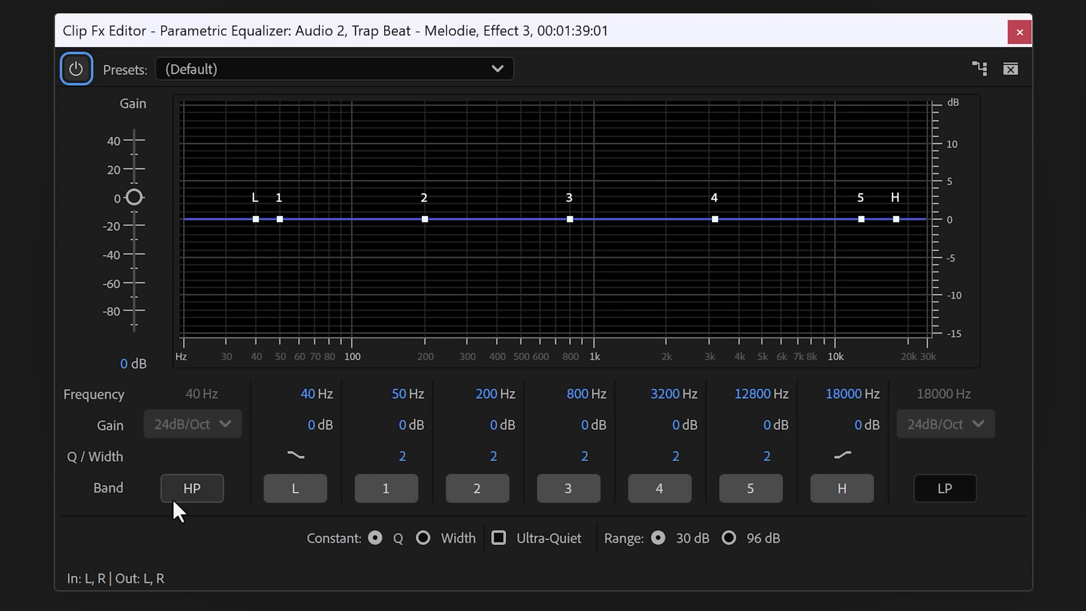
{"action": "left_click", "coordinate": [188, 497]}
{"action": "left_click_drag", "start_coordinate": [193, 394], "coordinate": [288, 394]}
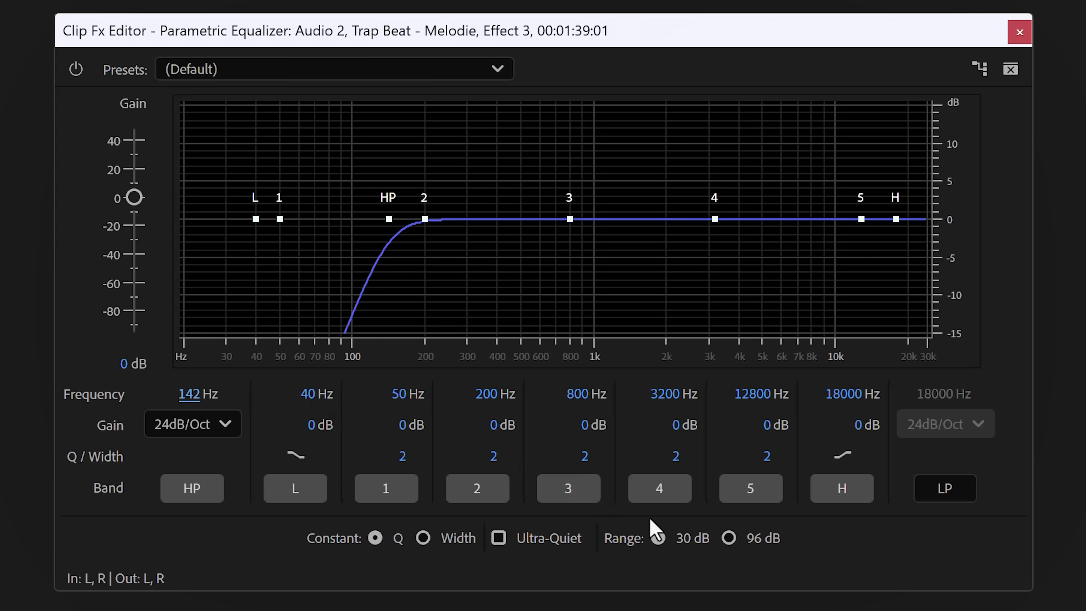
{"action": "left_click", "coordinate": [937, 496]}
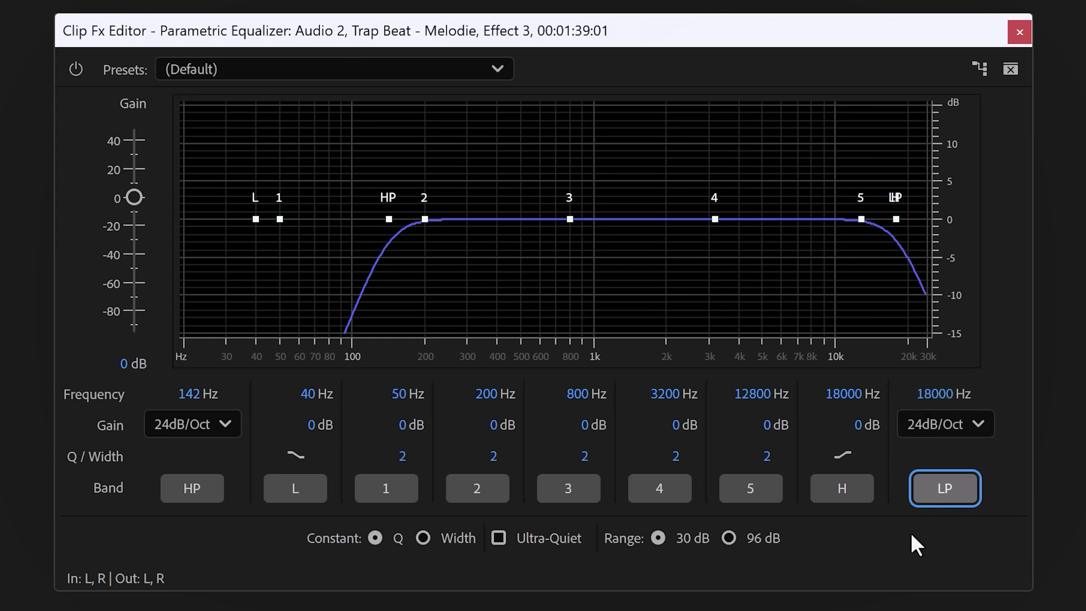
{"action": "left_click_drag", "start_coordinate": [932, 397], "coordinate": [876, 401]}
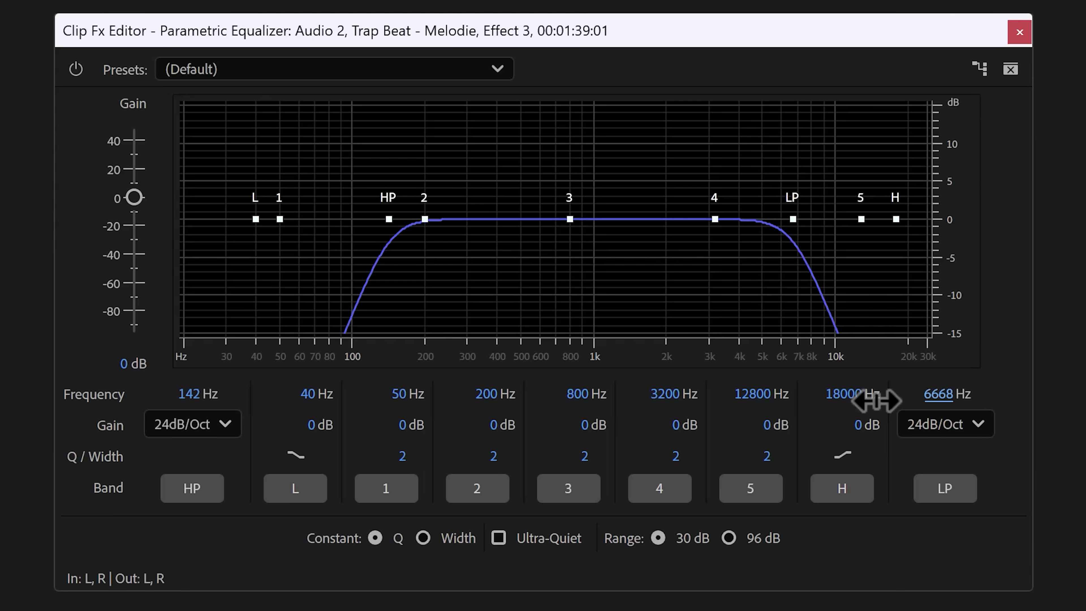